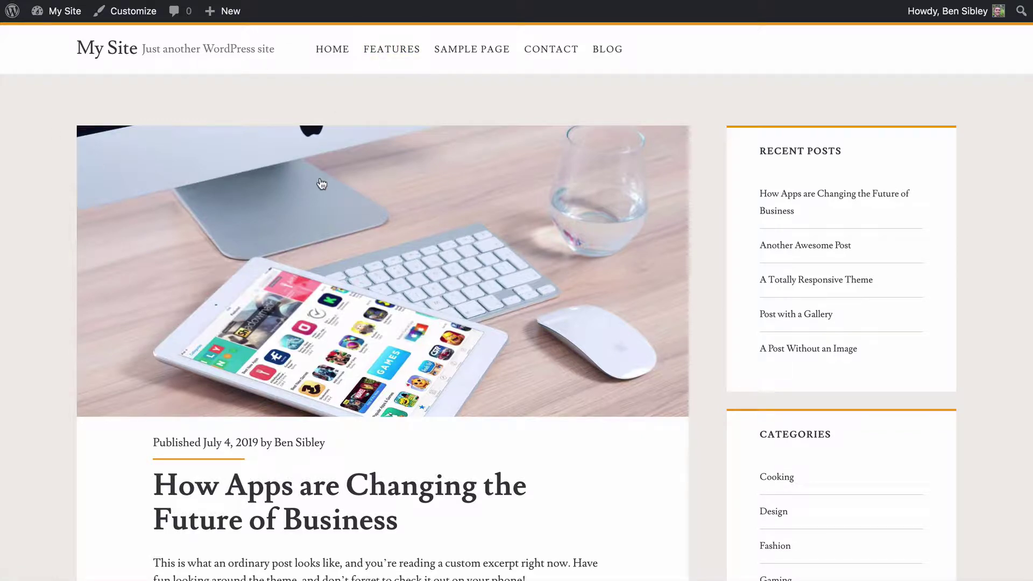
scroll(330, 184, down, 3)
scroll(330, 185, down, 2)
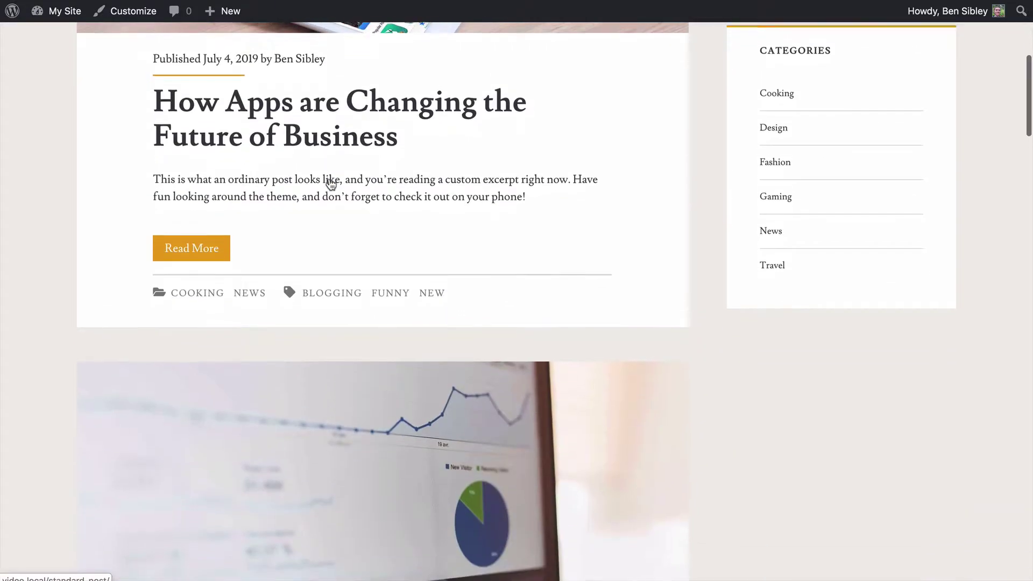
scroll(330, 185, down, 2)
scroll(330, 178, down, 3)
scroll(329, 179, down, 5)
scroll(330, 179, down, 3)
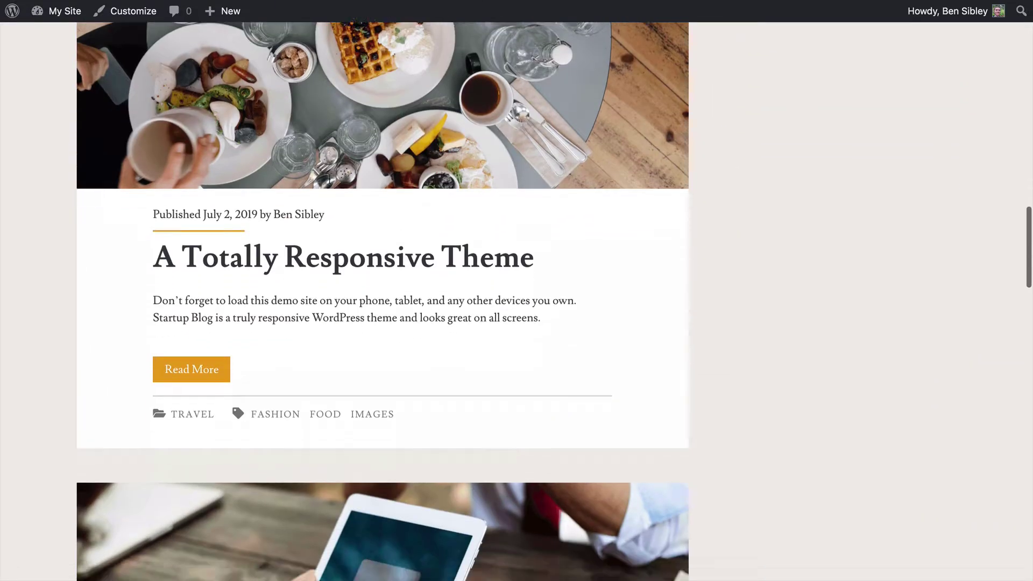
scroll(330, 178, down, 3)
scroll(329, 185, down, 5)
scroll(329, 185, down, 5)
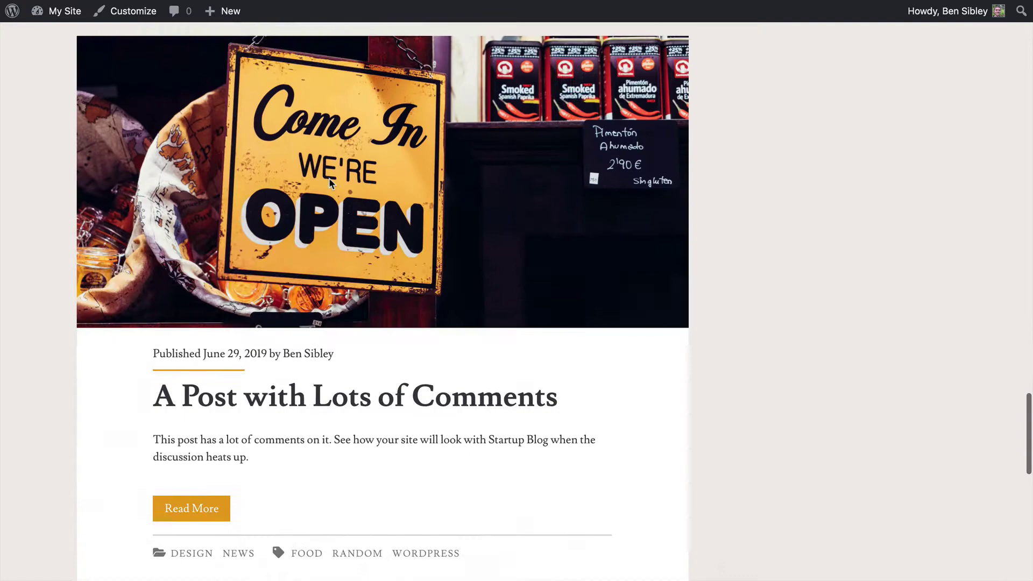
scroll(330, 184, down, 5)
scroll(330, 184, down, 3)
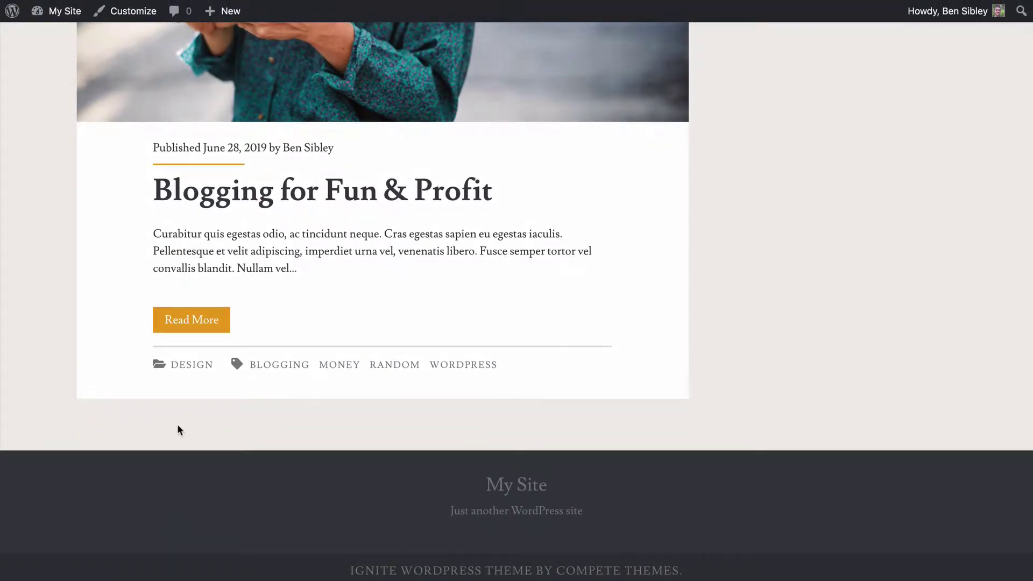
scroll(22, 153, up, 5)
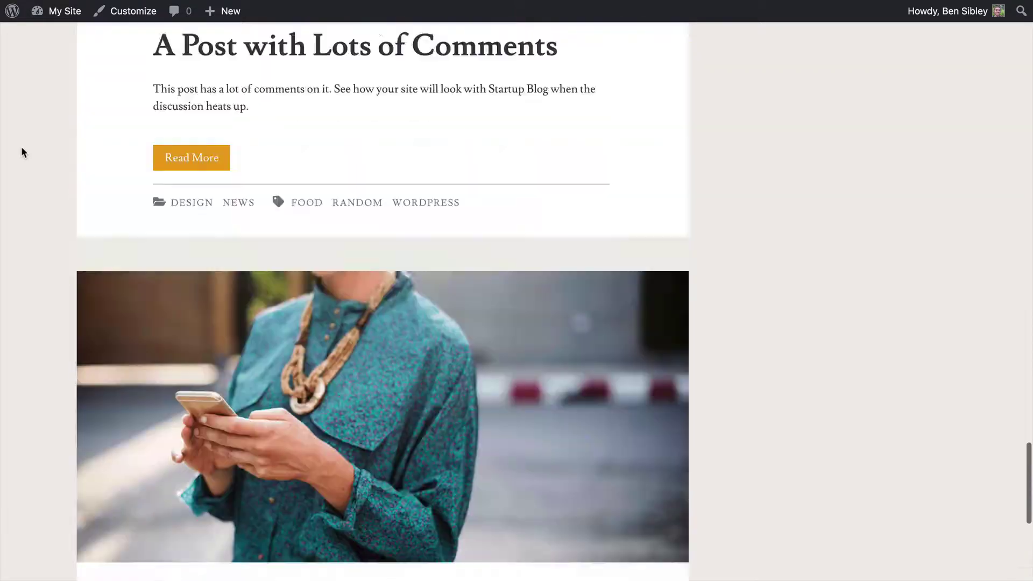
scroll(58, 142, up, 5)
scroll(58, 143, up, 5)
scroll(58, 143, up, 5)
scroll(58, 146, up, 5)
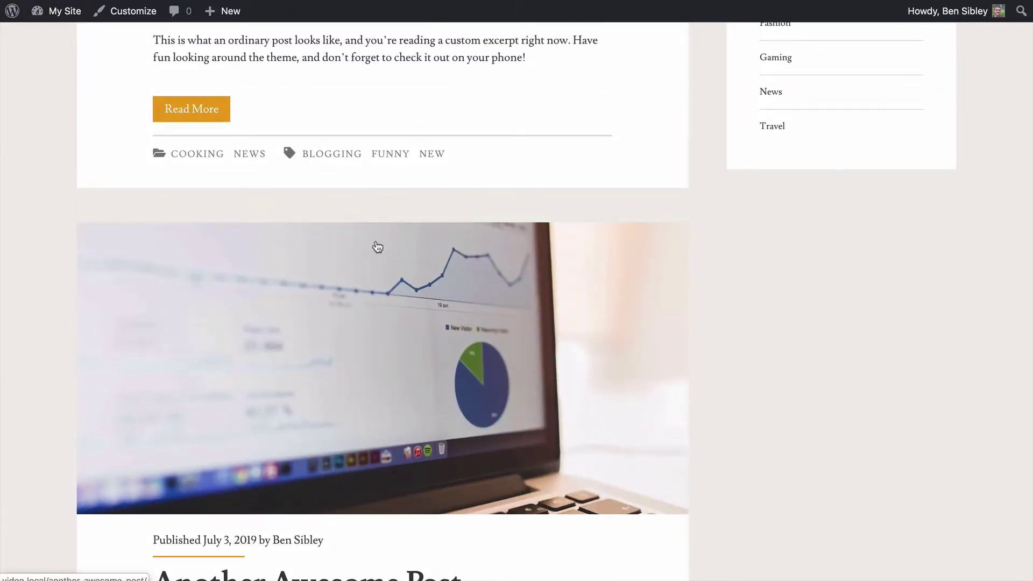
mouse_move(58, 10)
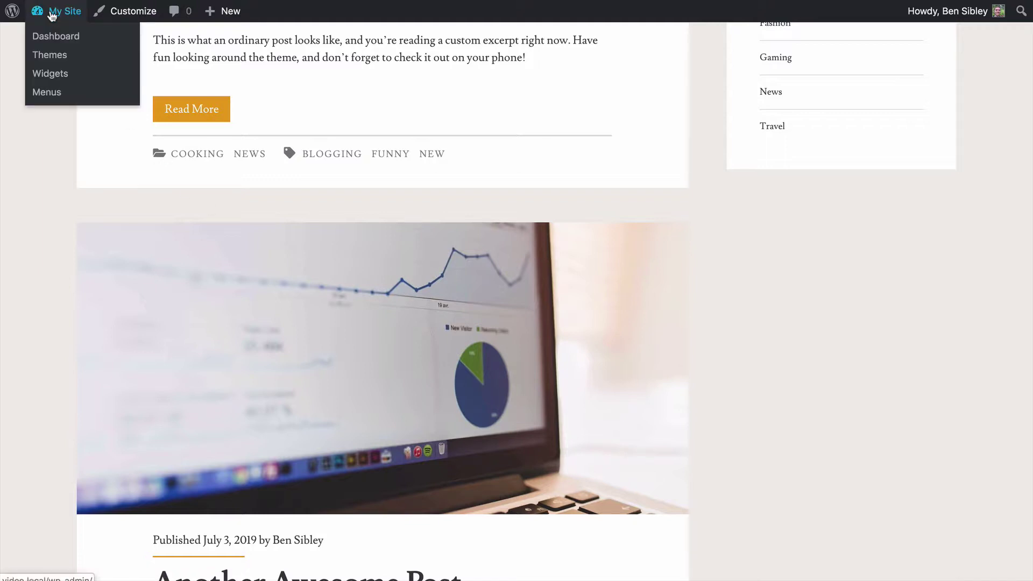
Step: Go from the dashboard to Settings > Reading, where blog pages show at most 10 posts
click(66, 39)
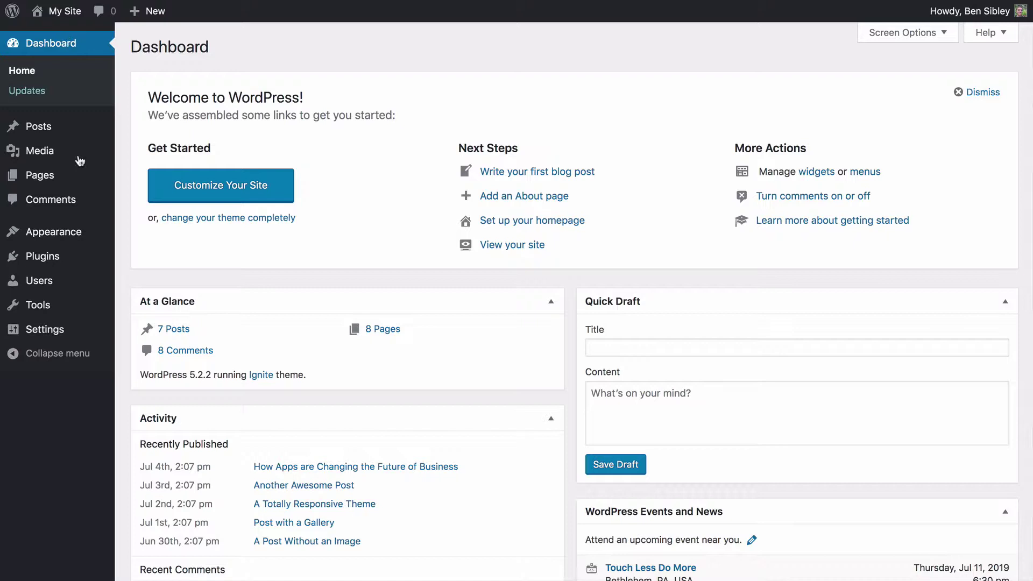
mouse_move(44, 329)
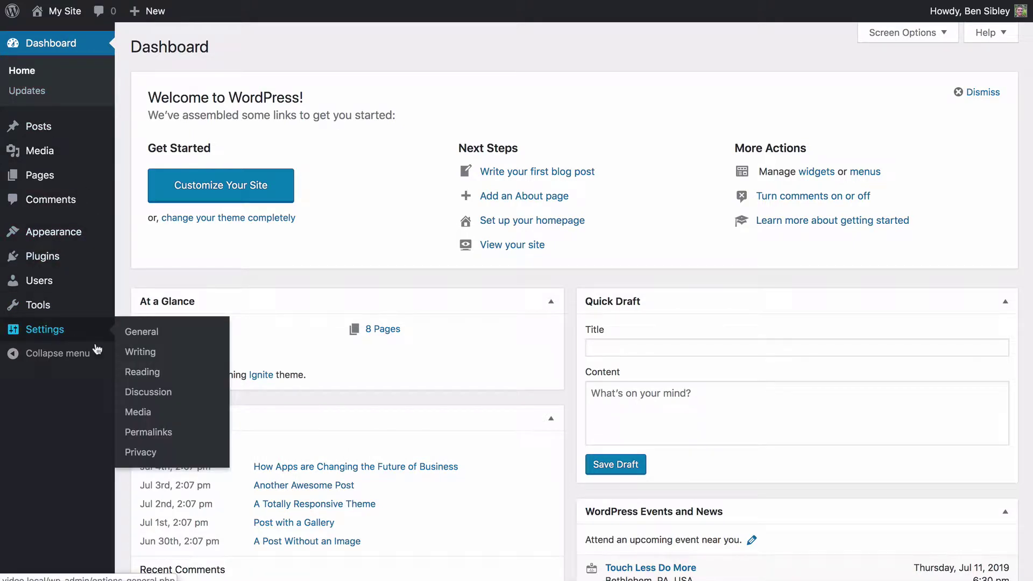
click(177, 376)
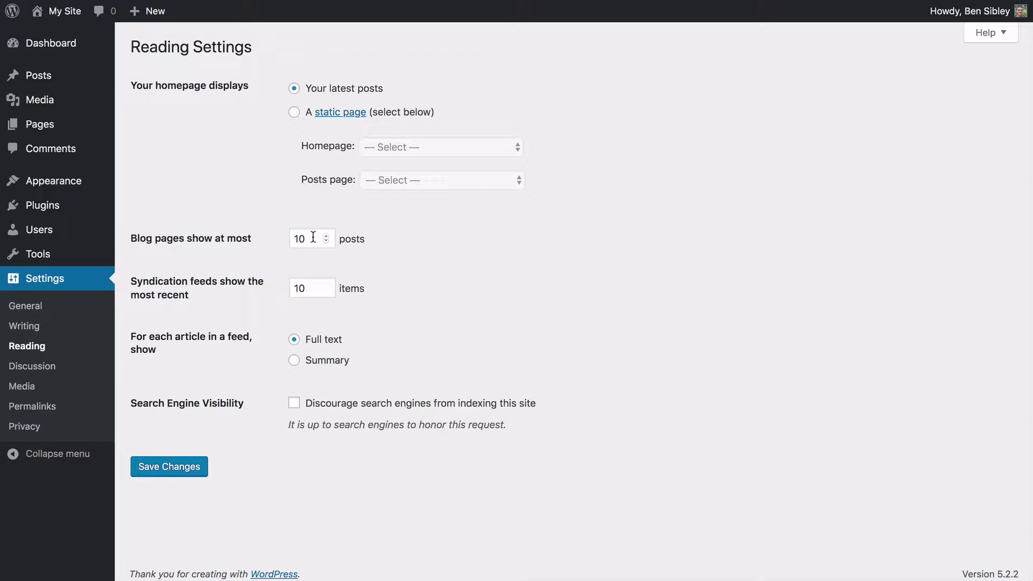
Step: Change 'Blog pages show at most' from 10 to 2 and save the reading settings
drag(313, 238, 288, 240)
text(2)
click(326, 236)
click(326, 235)
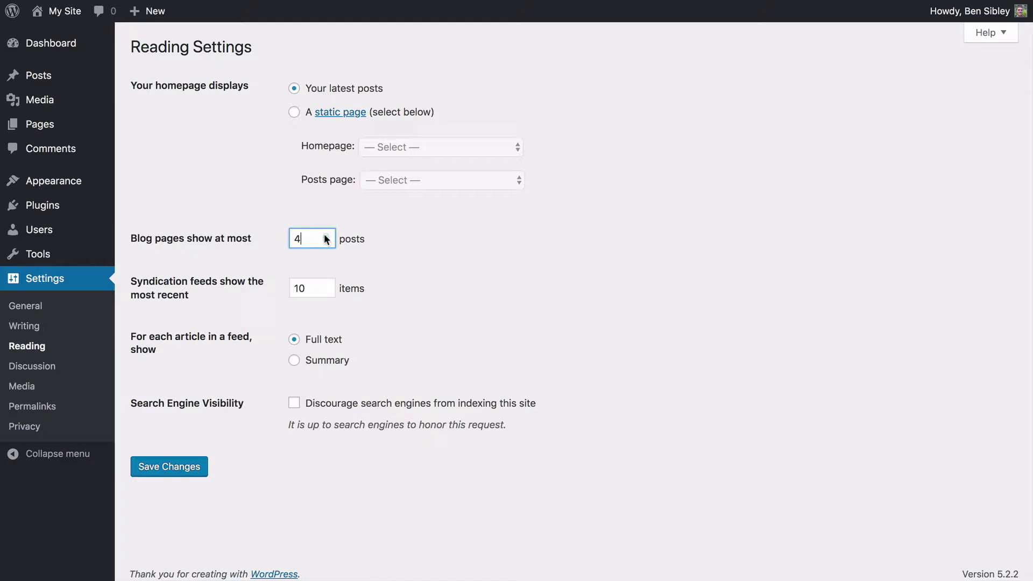
key(Down)
key(Down)
key(Down)
key(Up)
click(169, 468)
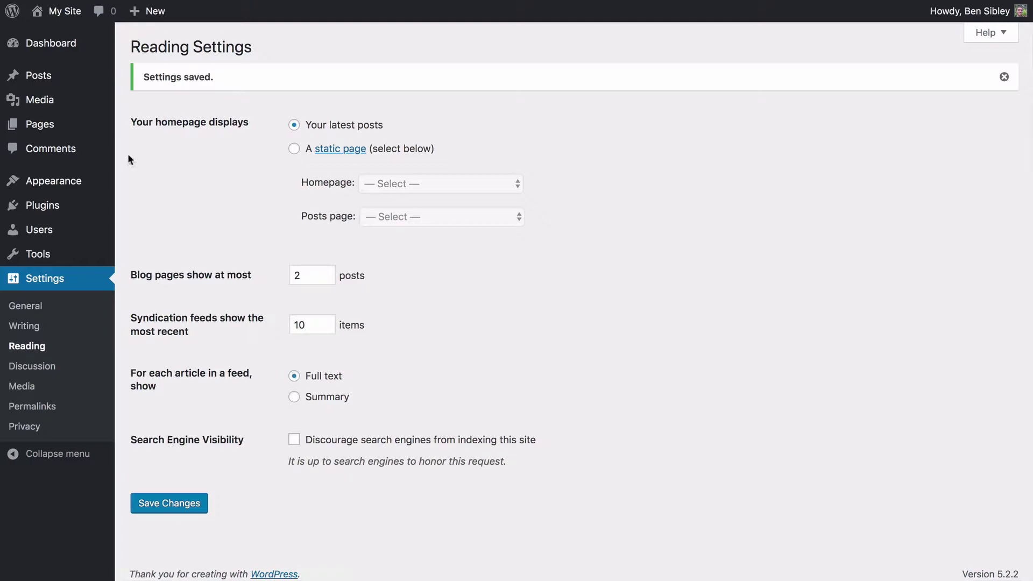
Step: Visit the live blog and go to page 2, showing two posts per page
mouse_move(65, 10)
click(61, 39)
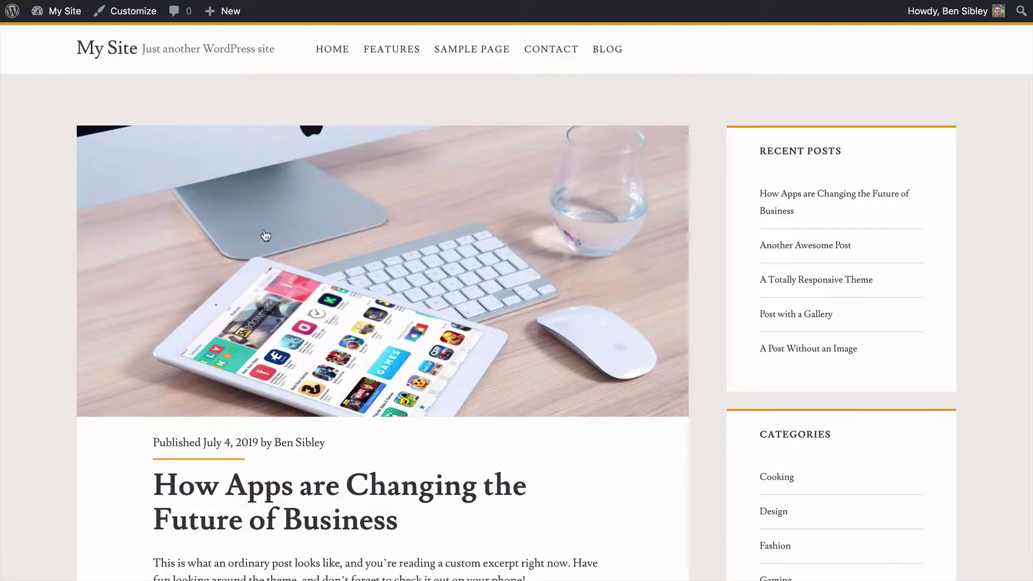
scroll(345, 189, down, 6)
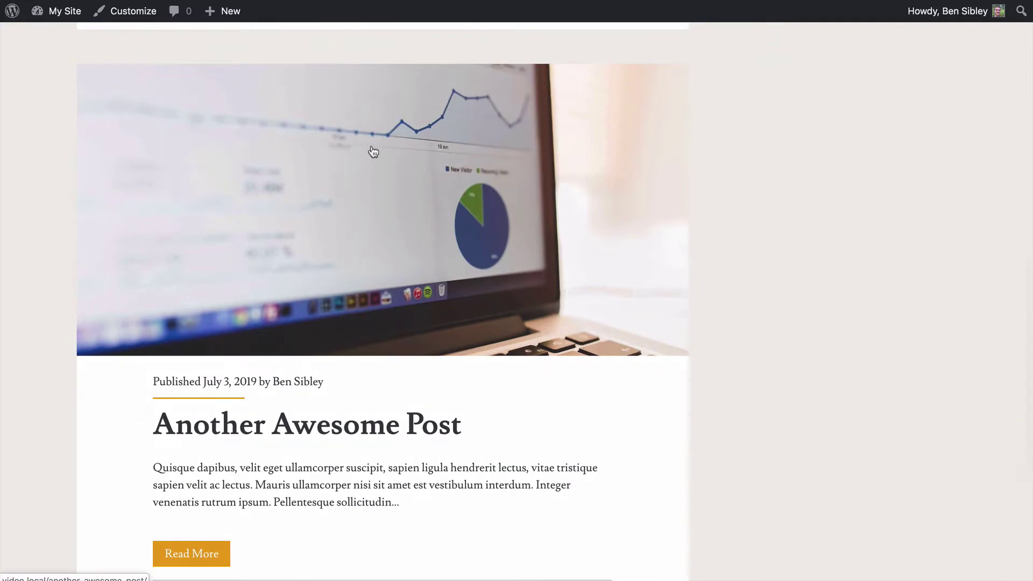
scroll(371, 152, down, 5)
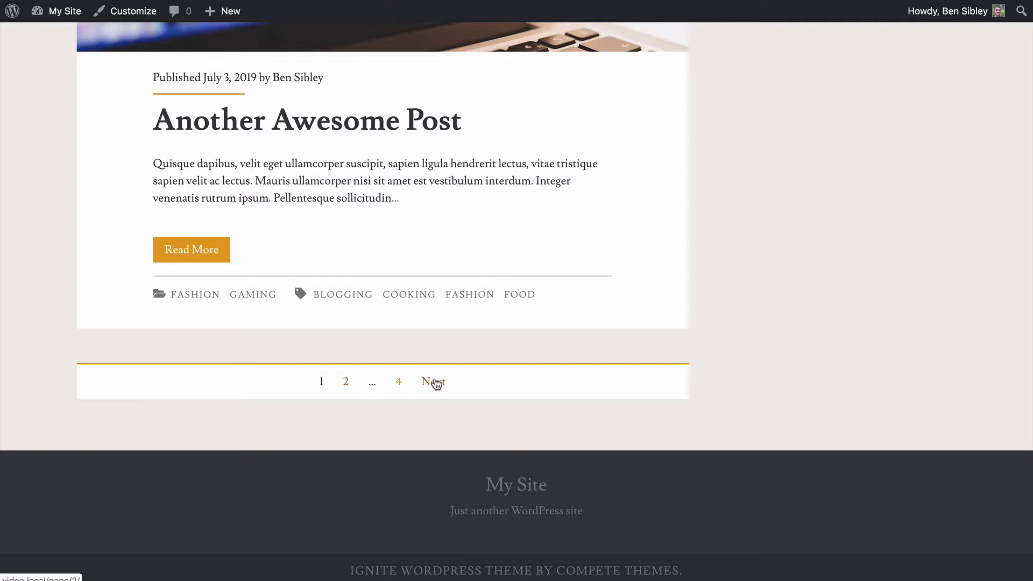
click(436, 385)
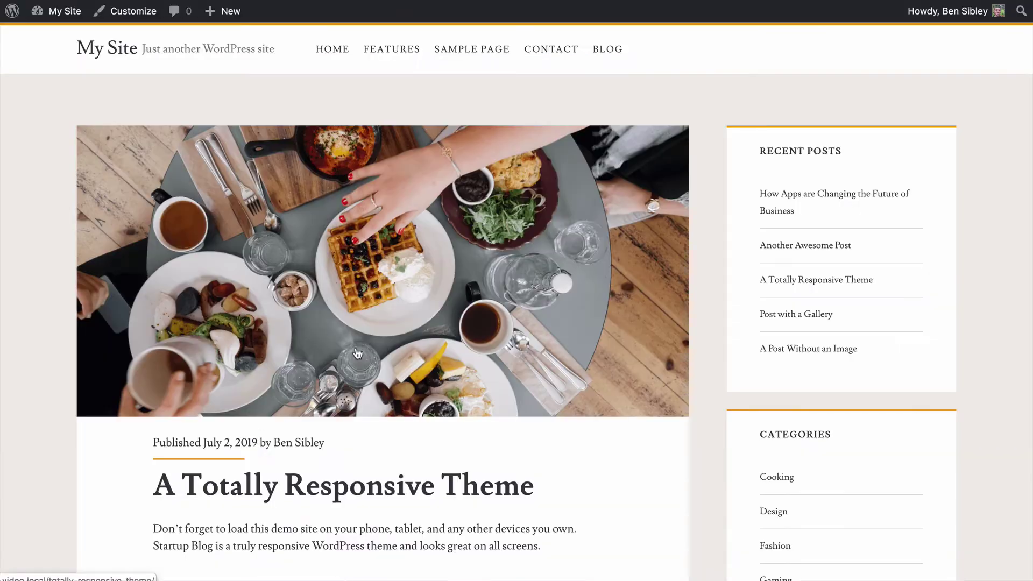
scroll(358, 354, down, 15)
scroll(355, 351, down, 10)
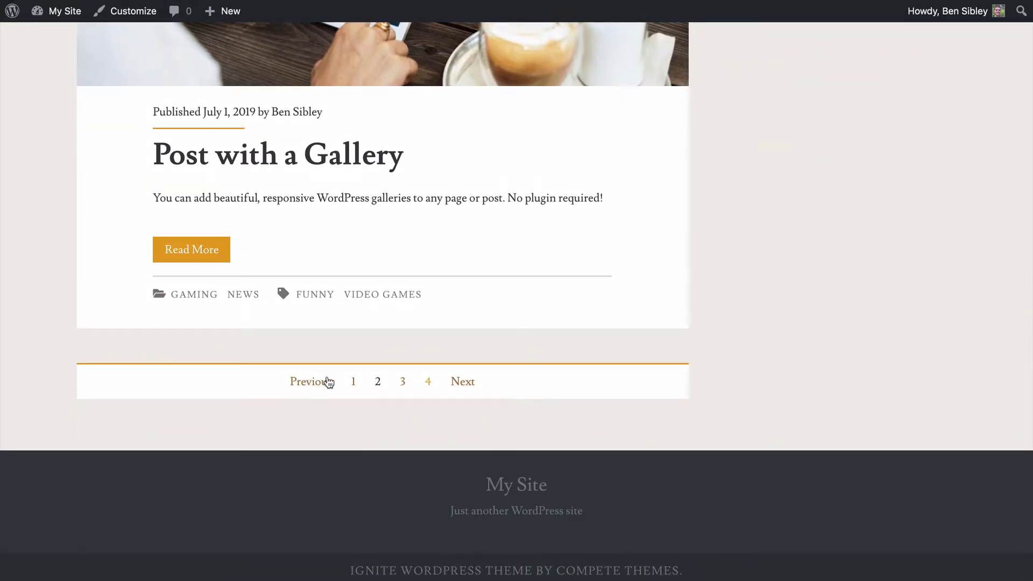
scroll(379, 347, up, 15)
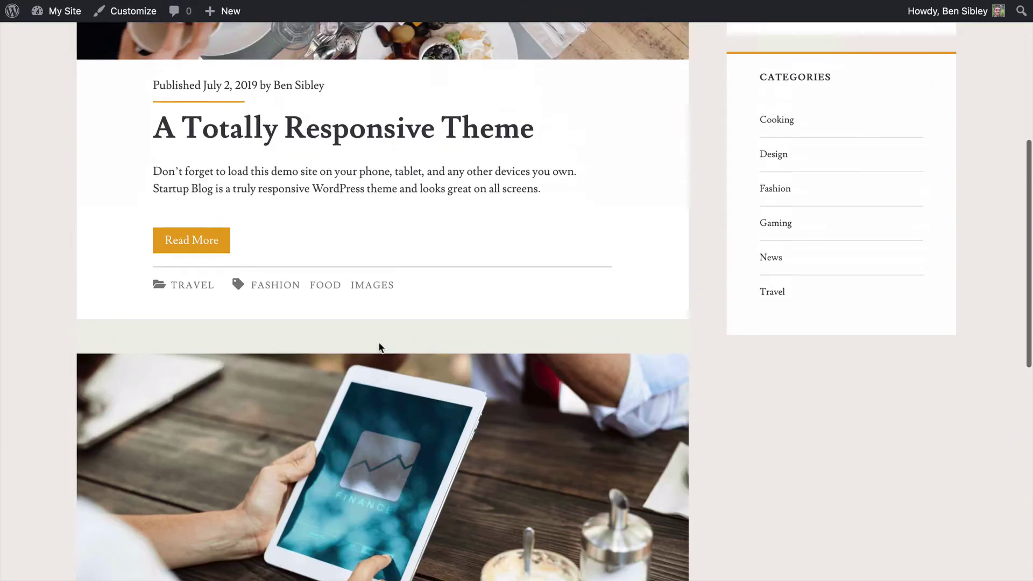
scroll(379, 348, up, 3)
scroll(379, 347, up, 3)
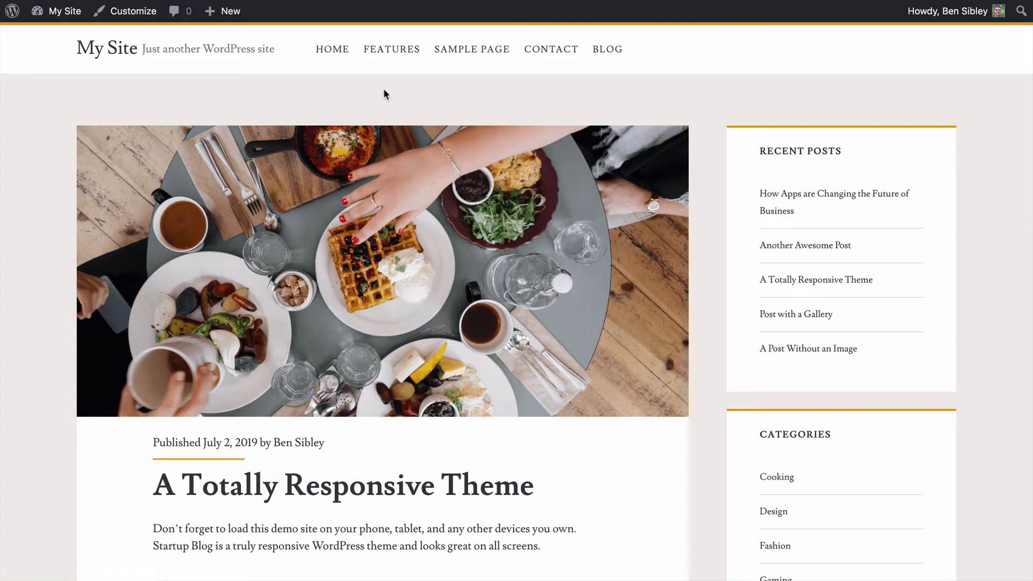
scroll(384, 95, down, 5)
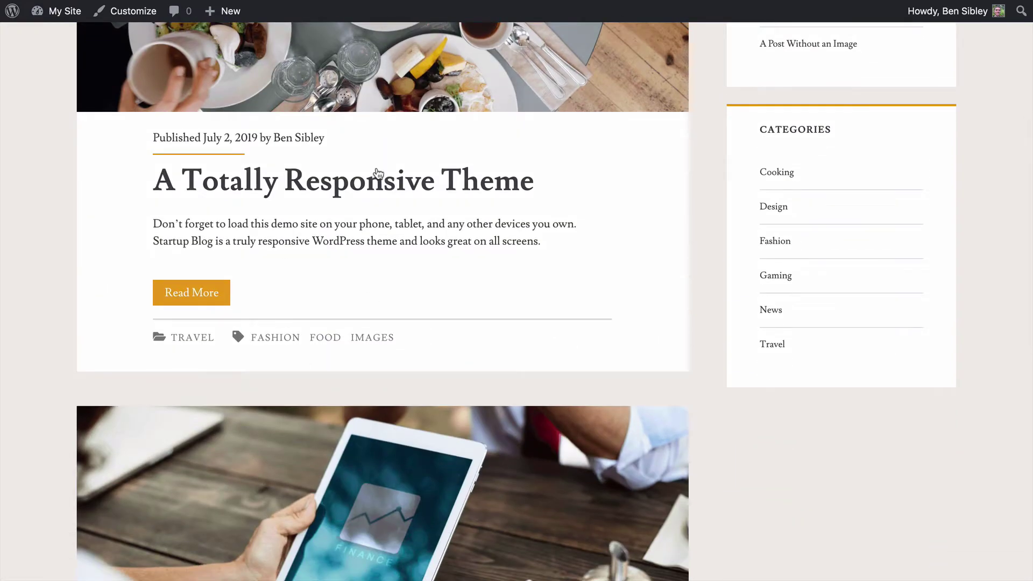
scroll(377, 174, down, 2)
scroll(376, 174, down, 4)
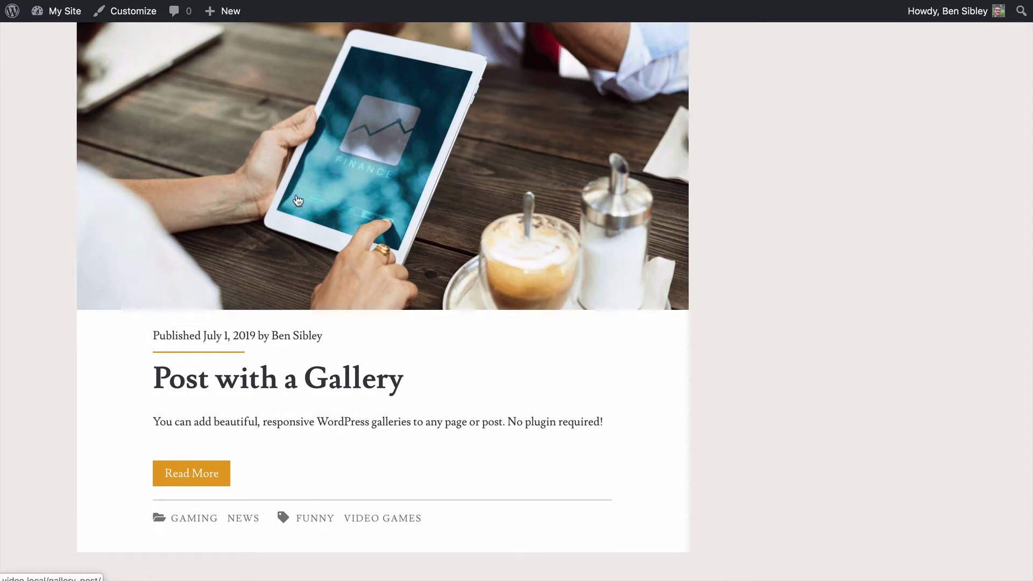
scroll(355, 203, down, 2)
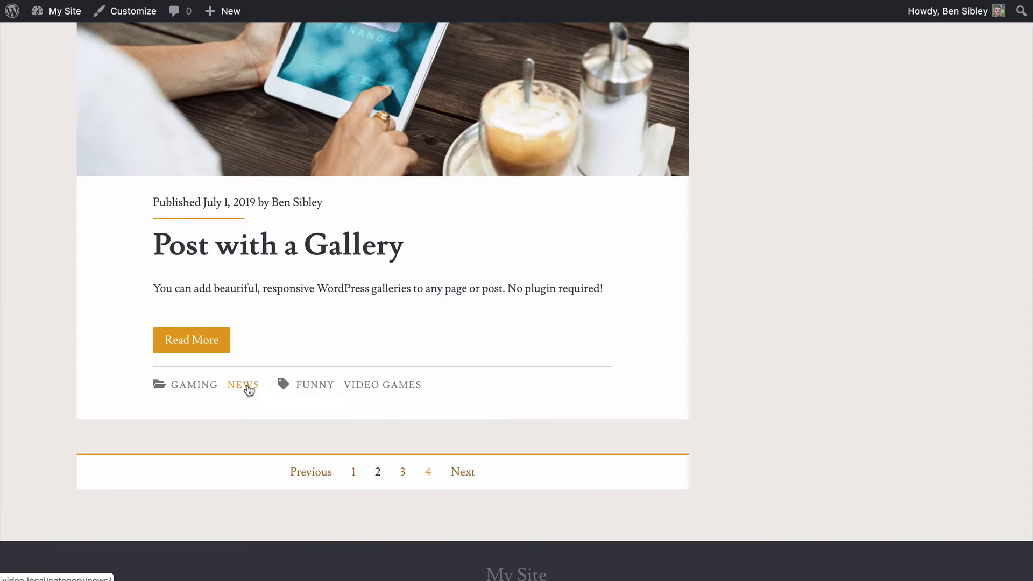
Step: Open the News category archive and move to its second page of posts
click(249, 391)
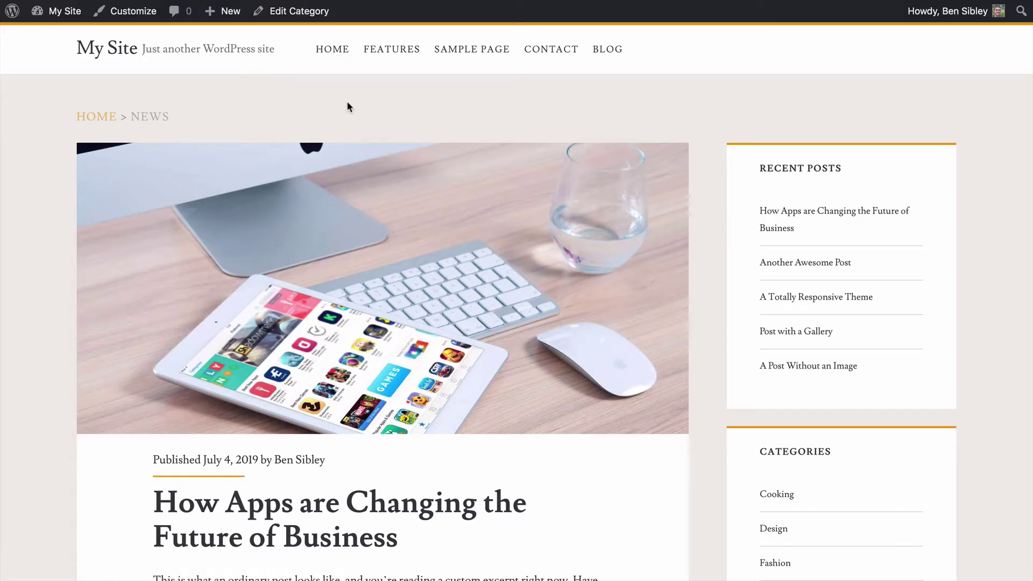
scroll(356, 104, down, 5)
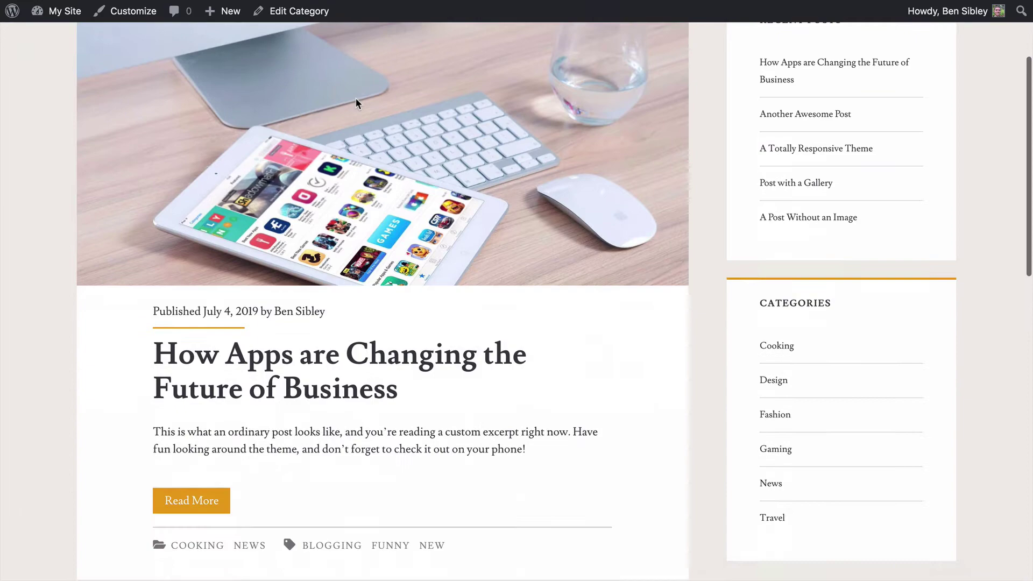
scroll(307, 327, down, 10)
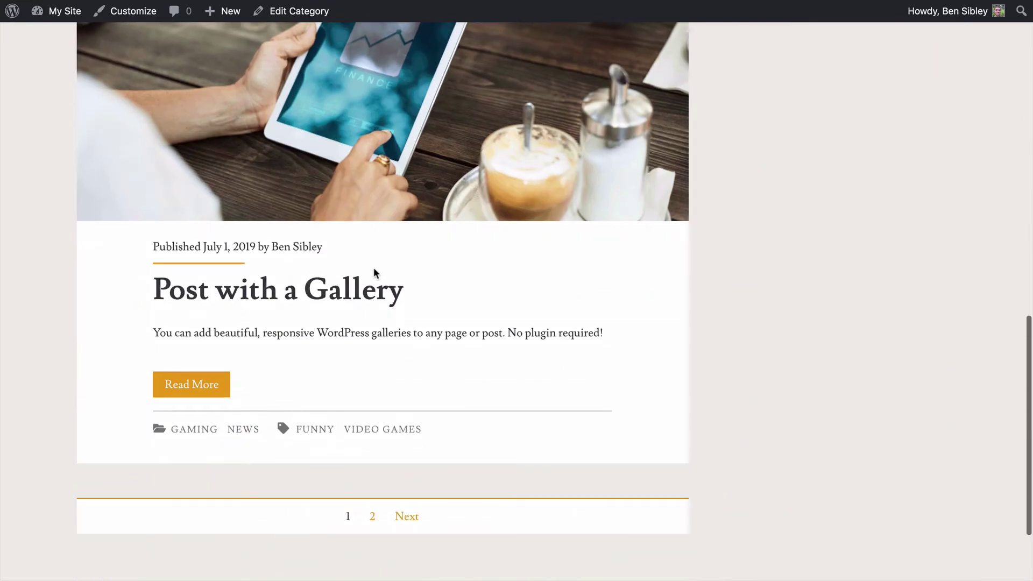
scroll(376, 272, down, 3)
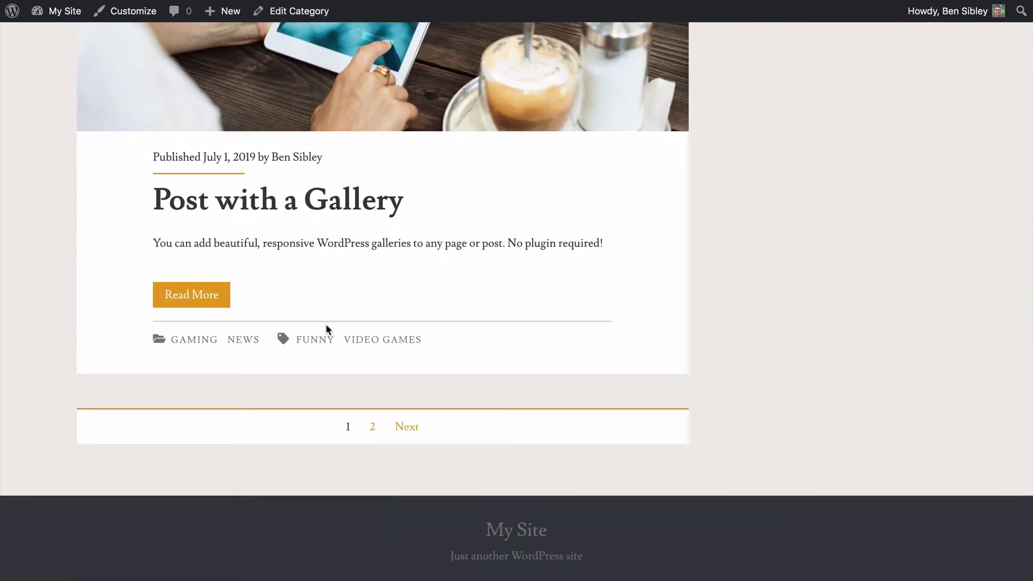
click(410, 434)
mouse_move(58, 11)
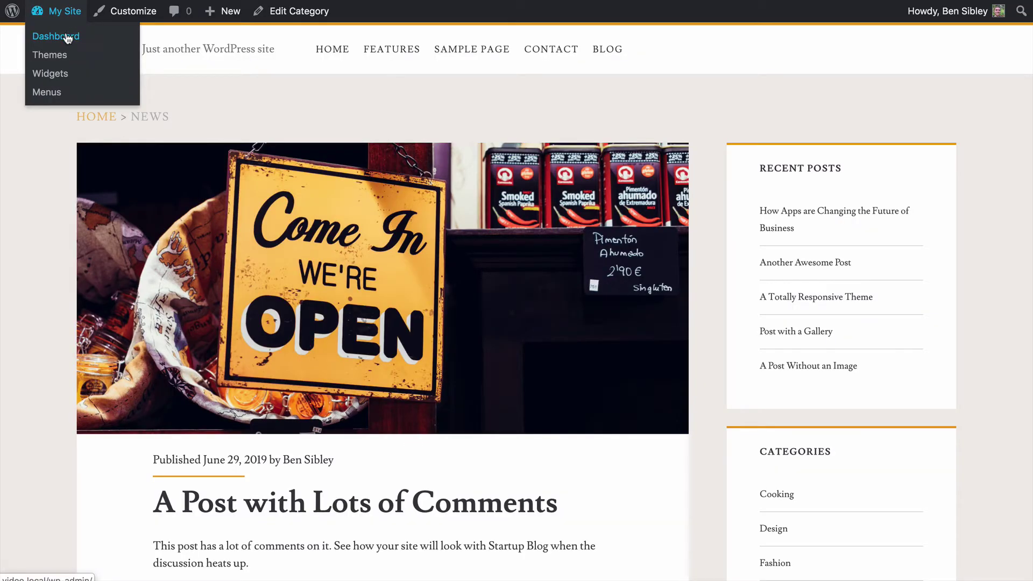
Step: Go back through the dashboard to Reading Settings, confirming blog pages show at most 2 posts
click(57, 36)
mouse_move(44, 330)
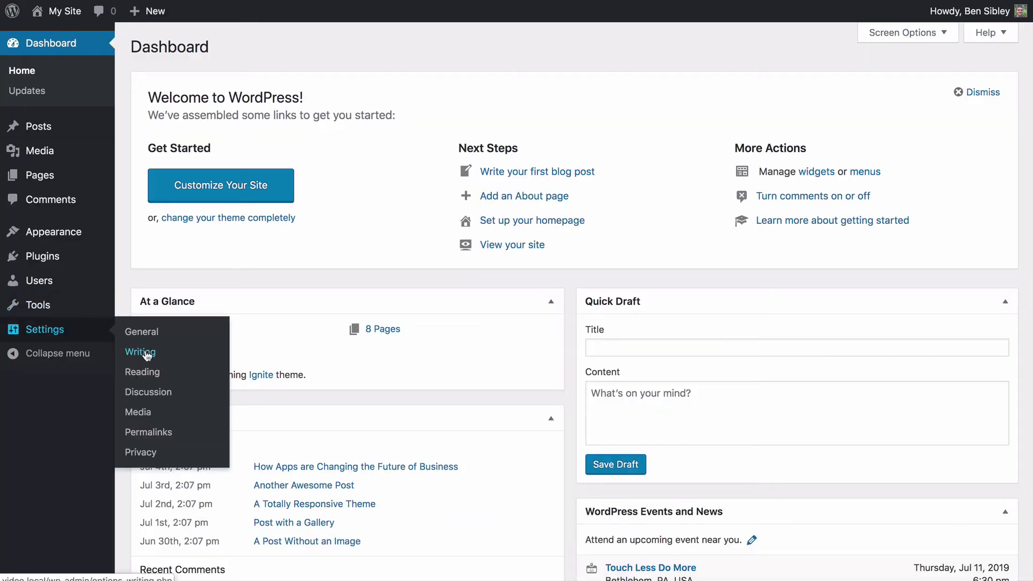
click(134, 372)
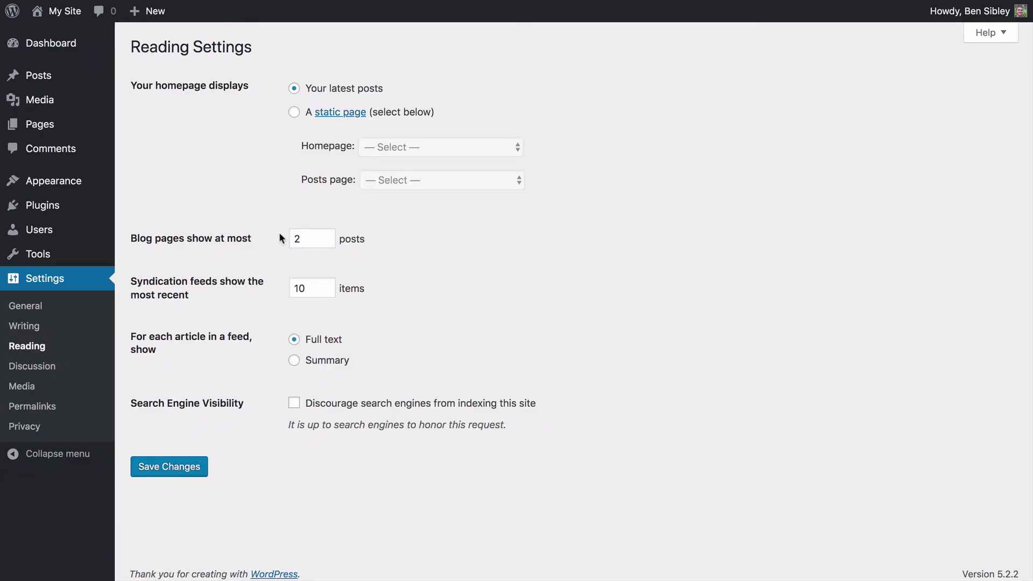